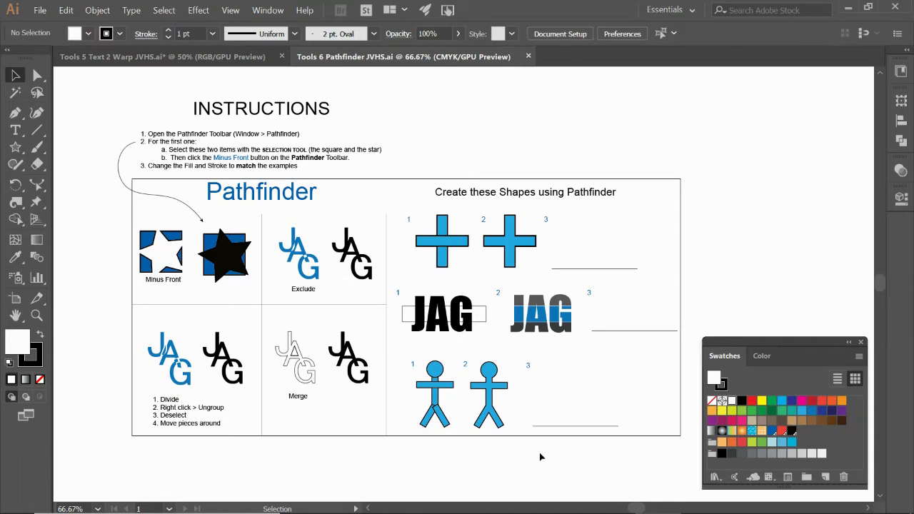
Zoom in on the three-step instructions and the Minus Front and Exclude examples
key("z")
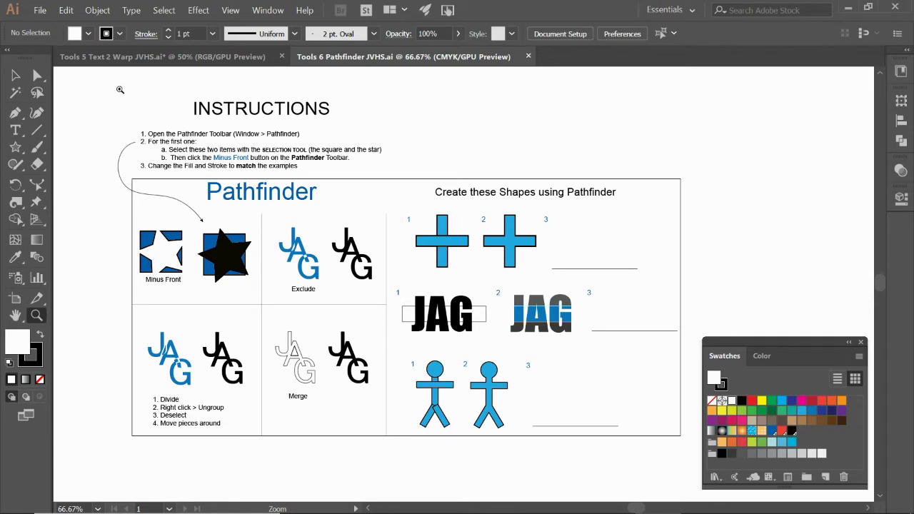
left_click_drag(125, 86, 441, 314)
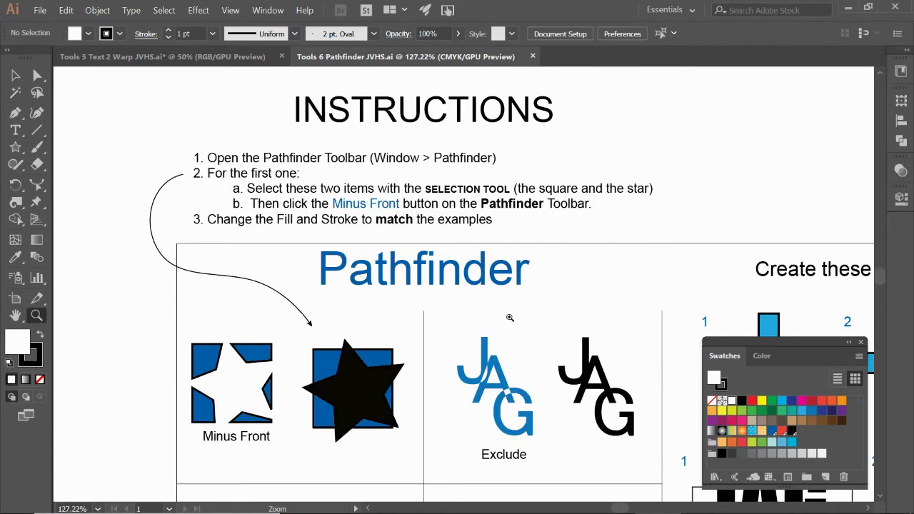
left_click_drag(510, 318, 463, 315)
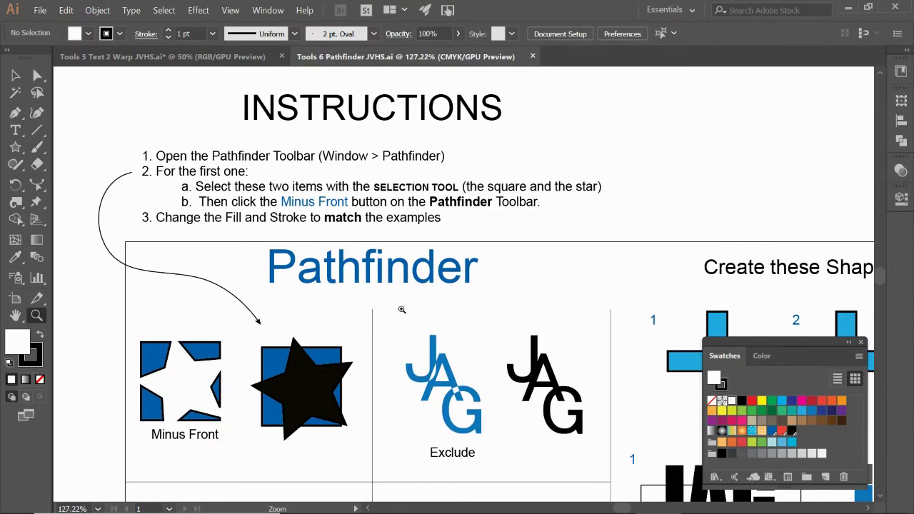
key("v")
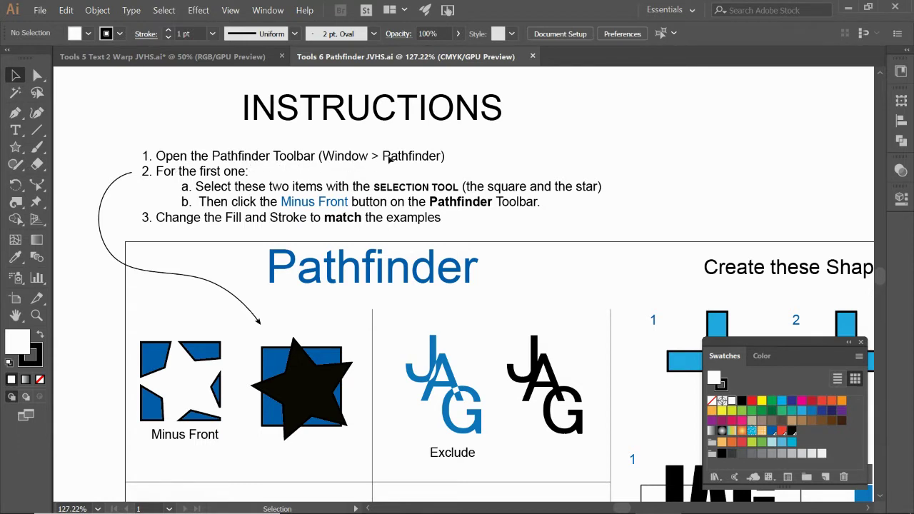
Open the Pathfinder panel from the Window menu and pull it out of the dock
left_click(273, 13)
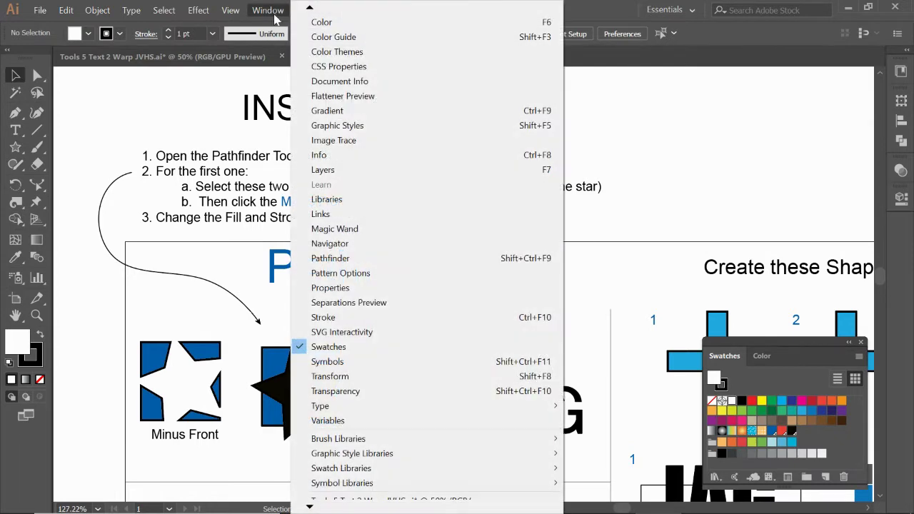
left_click(315, 263)
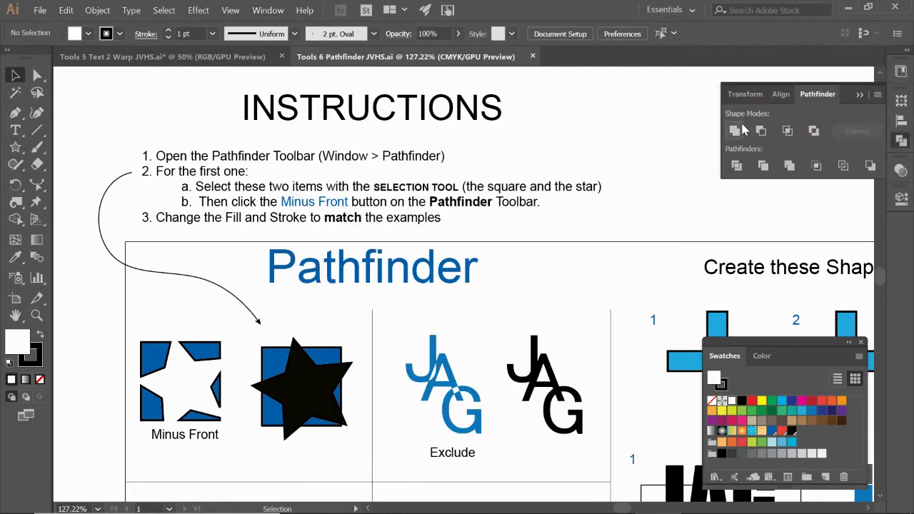
left_click_drag(810, 92, 657, 177)
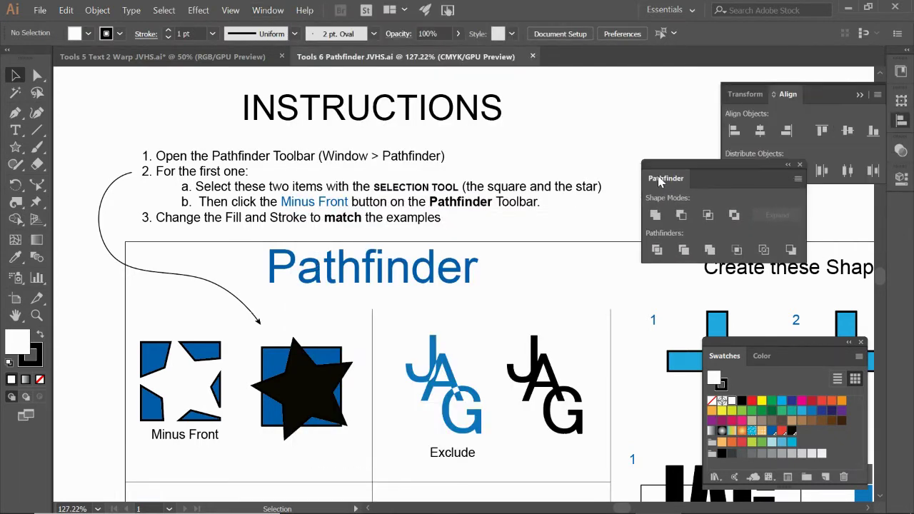
Collapse the Transform and Align group and nudge the floating Pathfinder panel into place
left_click(860, 97)
left_click_drag(721, 163, 690, 134)
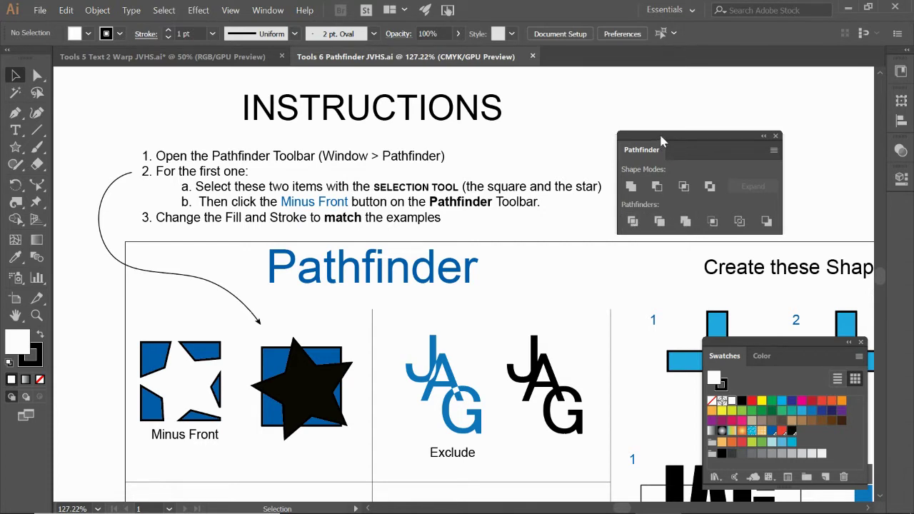
left_click_drag(659, 133, 657, 143)
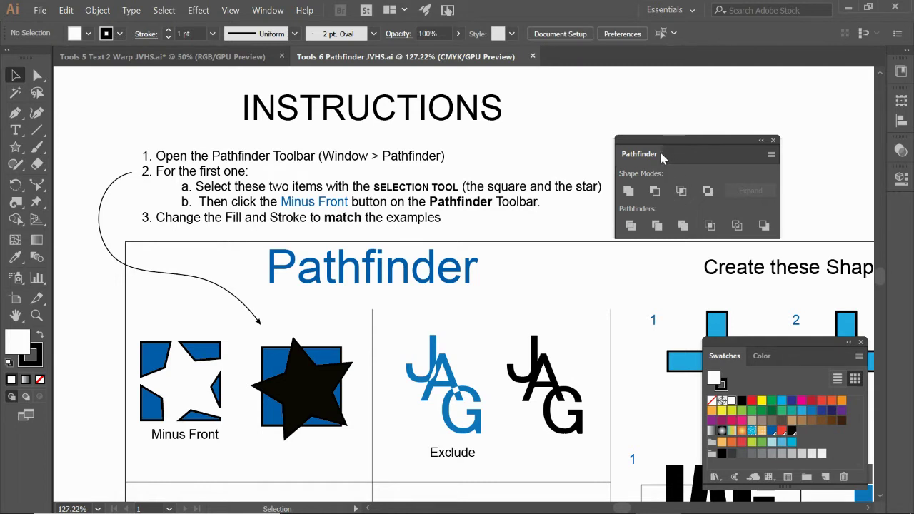
left_click_drag(659, 150, 670, 150)
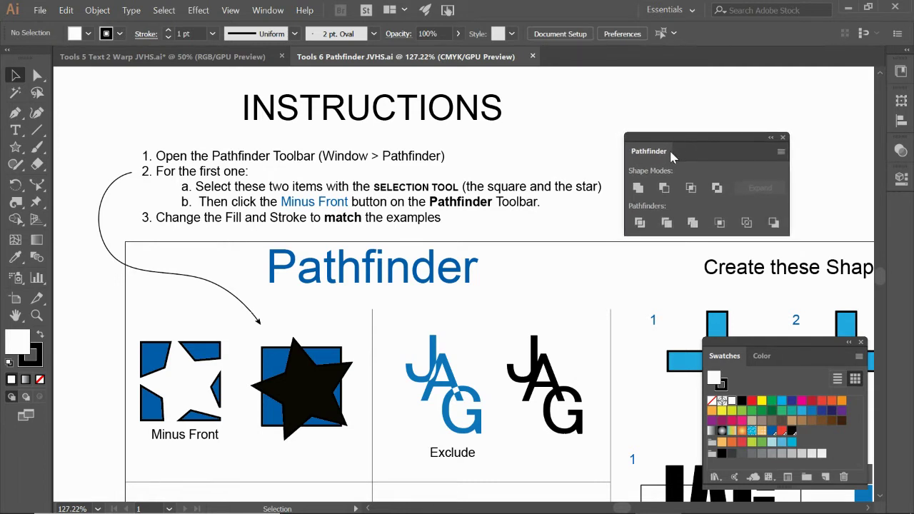
Switch to the Selection tool and try marquee-selecting the blue square and black star
left_click(17, 77)
left_click_drag(255, 333, 299, 374)
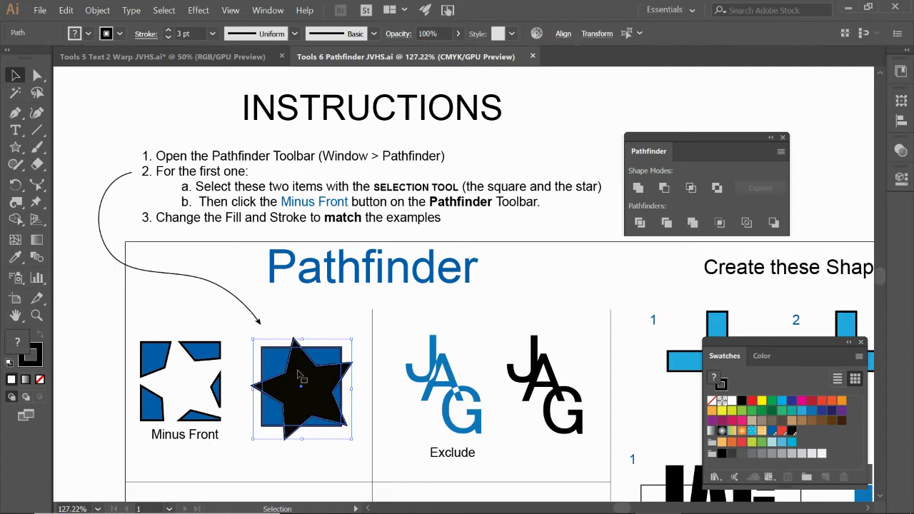
left_click(329, 326)
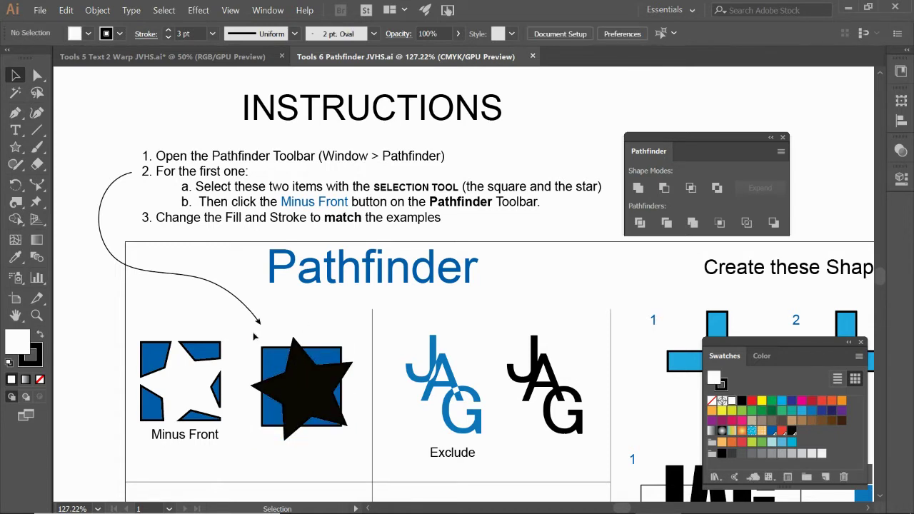
left_click_drag(255, 334, 303, 377)
left_click(325, 312)
Select the star and blue square together and apply Minus Front to cut the star out
left_click(307, 387)
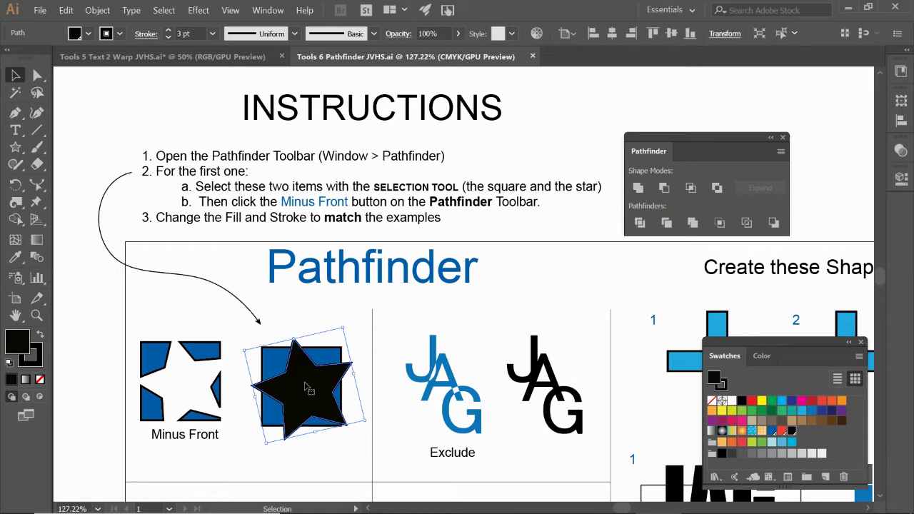
left_click(278, 368, "shift")
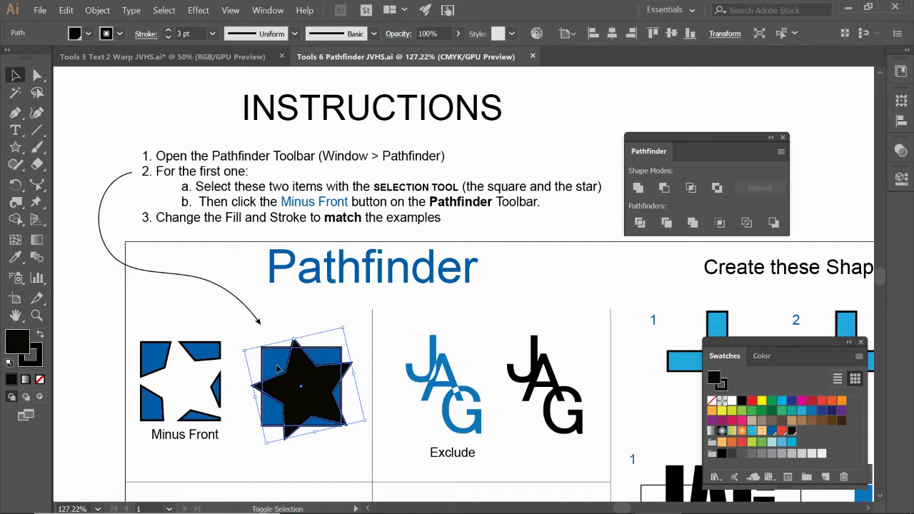
left_click(279, 368, "shift")
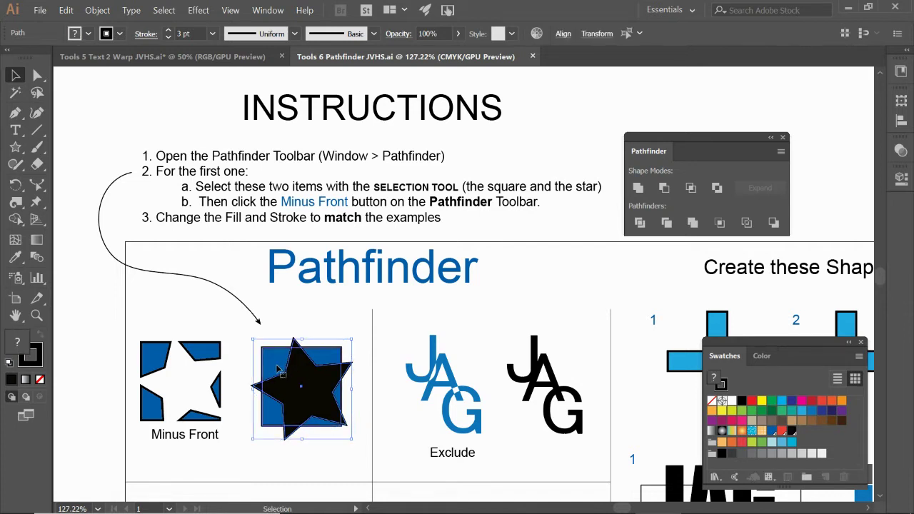
left_click(663, 189)
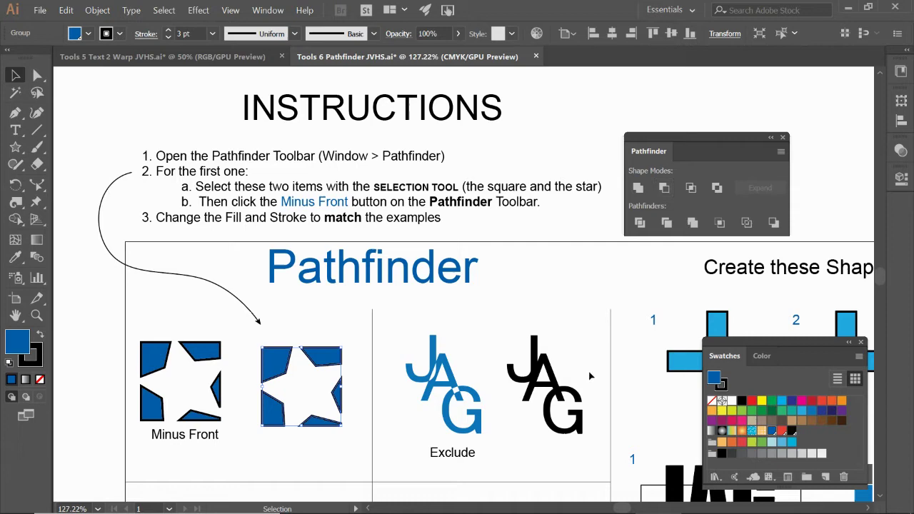
left_click_drag(592, 376, 497, 373)
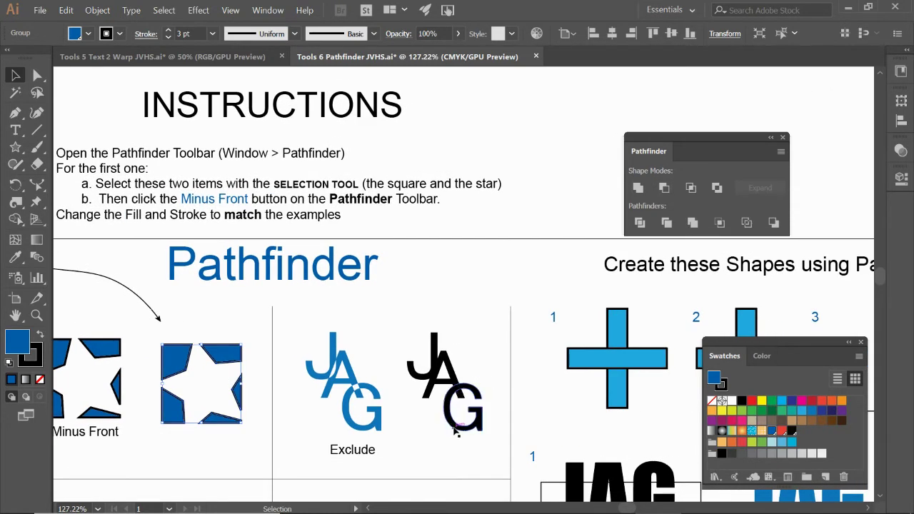
Marquee-select the black JAG letters, apply Exclude, and pan down to the Divide and Merge examples
left_click(414, 347)
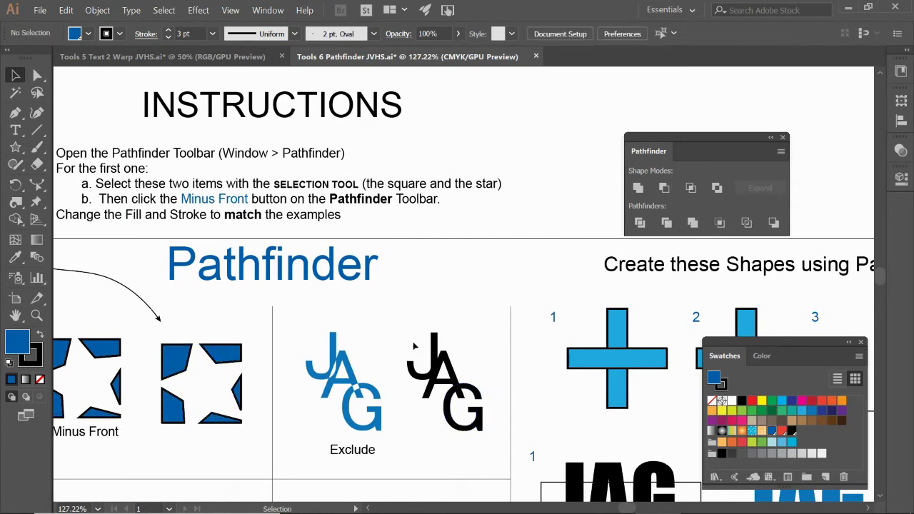
left_click_drag(405, 333, 467, 420)
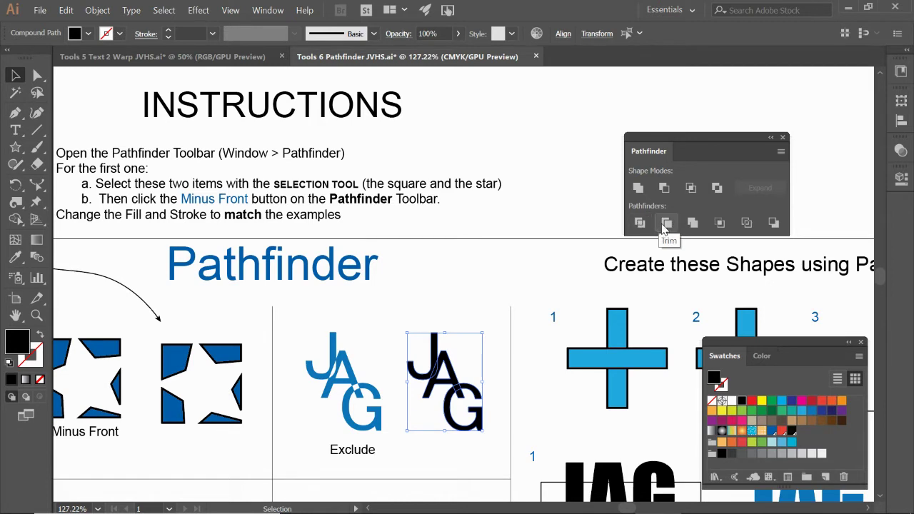
left_click(717, 188)
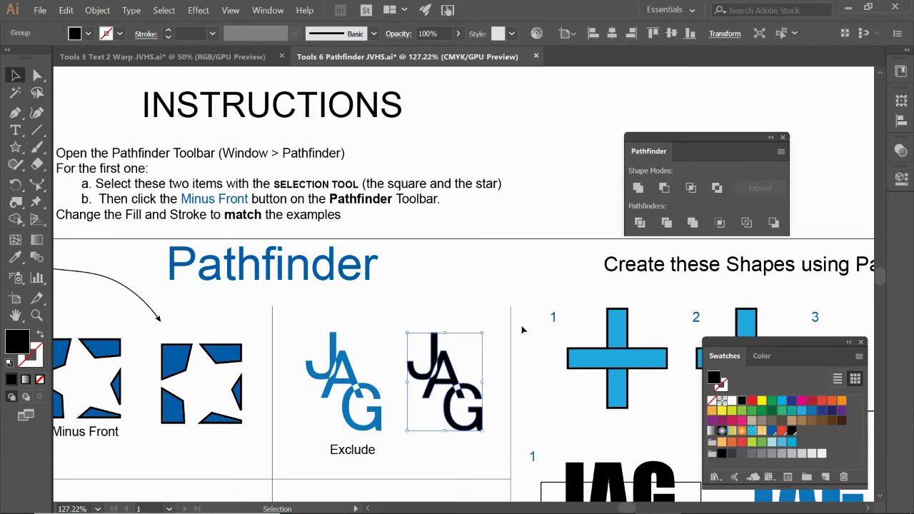
left_click_drag(289, 445, 359, 184)
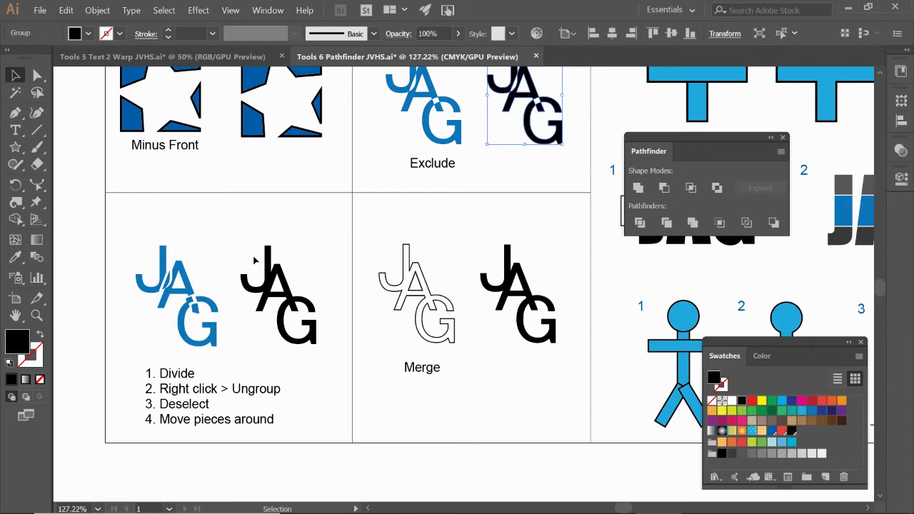
Zoom in on the Divide example's black JAG and marquee-select it
left_click_drag(235, 240, 343, 370)
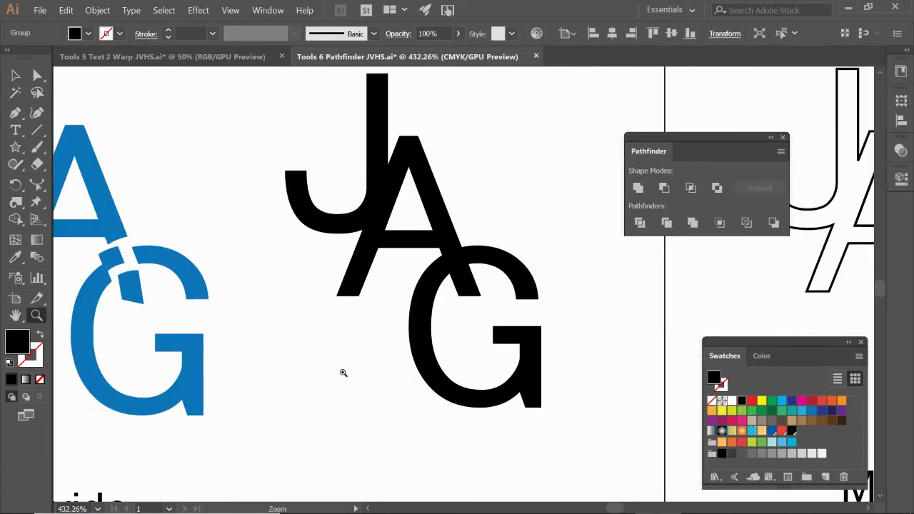
left_click_drag(302, 157, 482, 331)
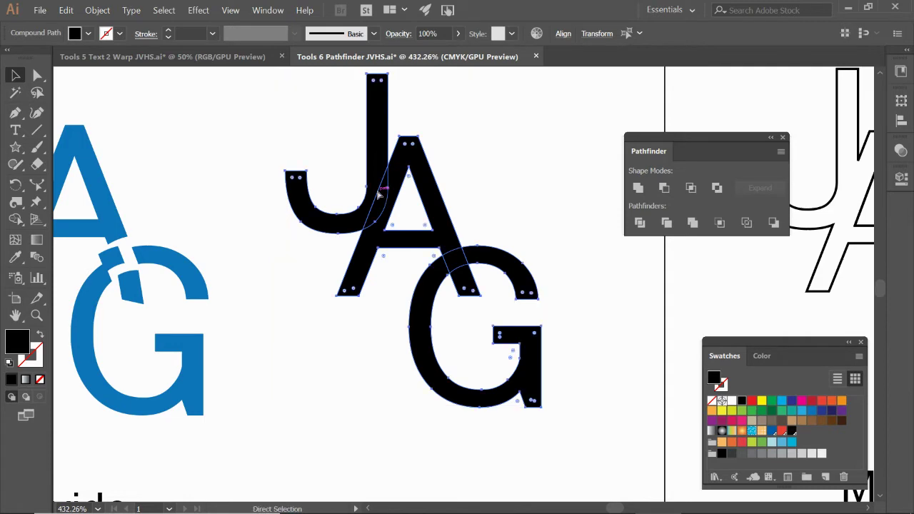
scroll(378, 200, "down", 4)
scroll(320, 259, "down", 1)
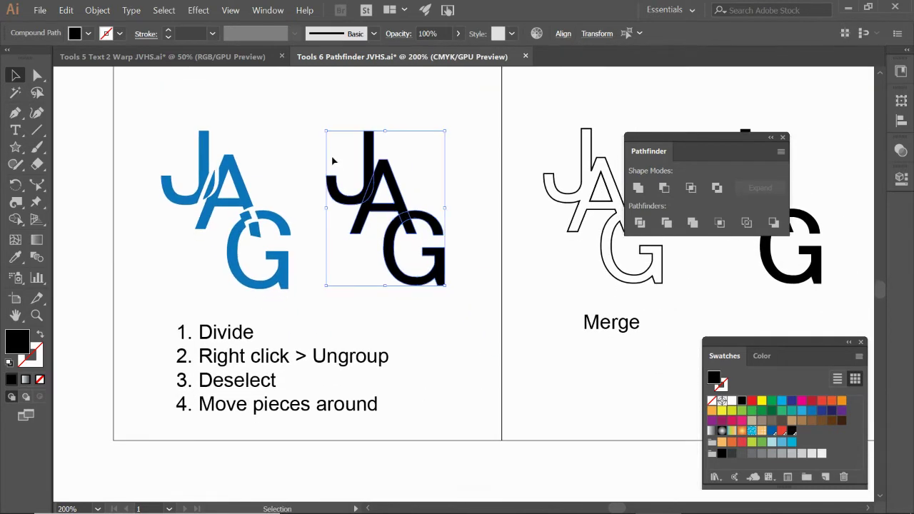
left_click(332, 153)
left_click_drag(332, 153, 405, 245)
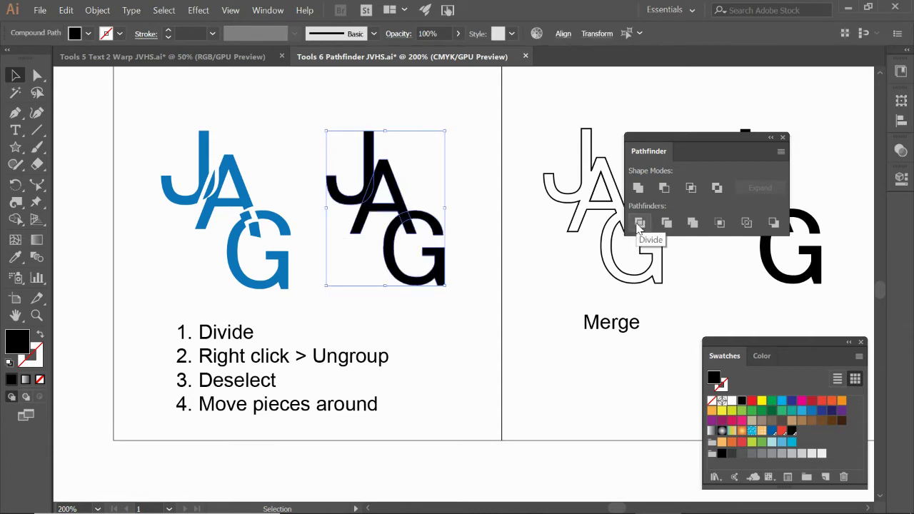
Apply Divide to the selected black JAG and ungroup the resulting pieces
left_click(639, 223)
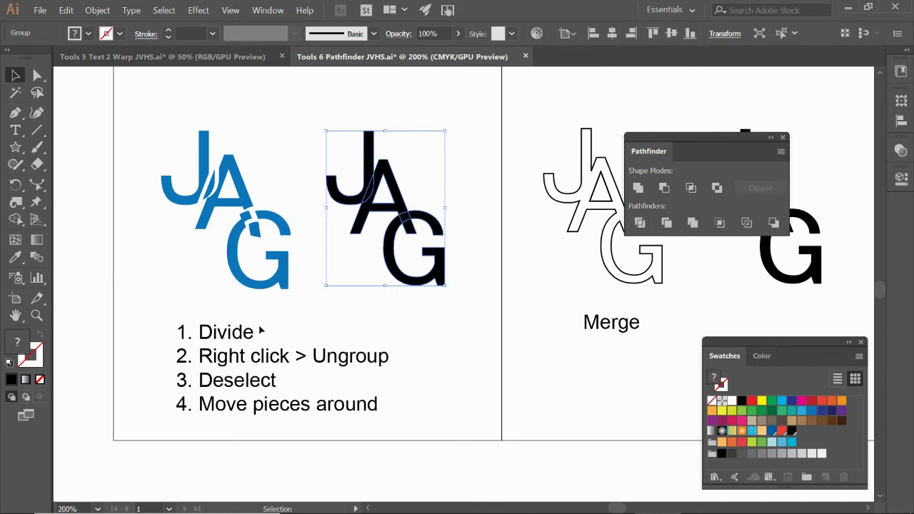
right_click(388, 257)
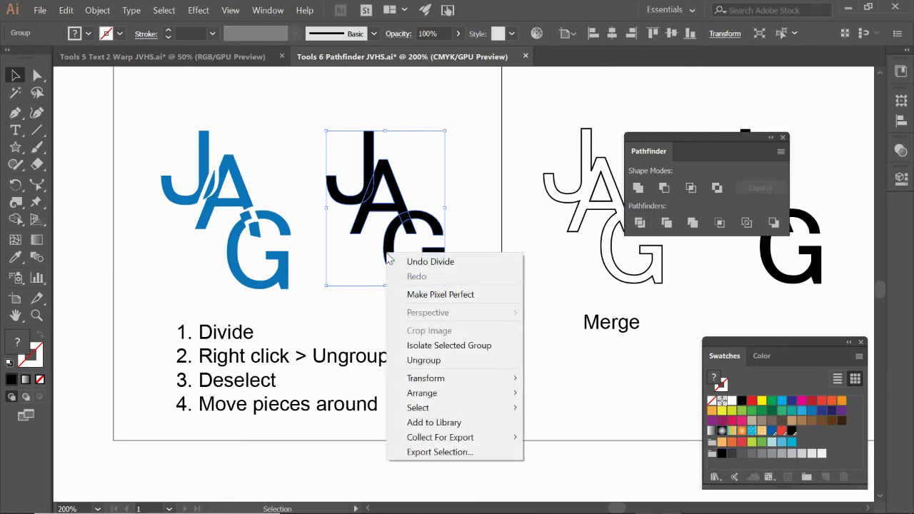
left_click(431, 364)
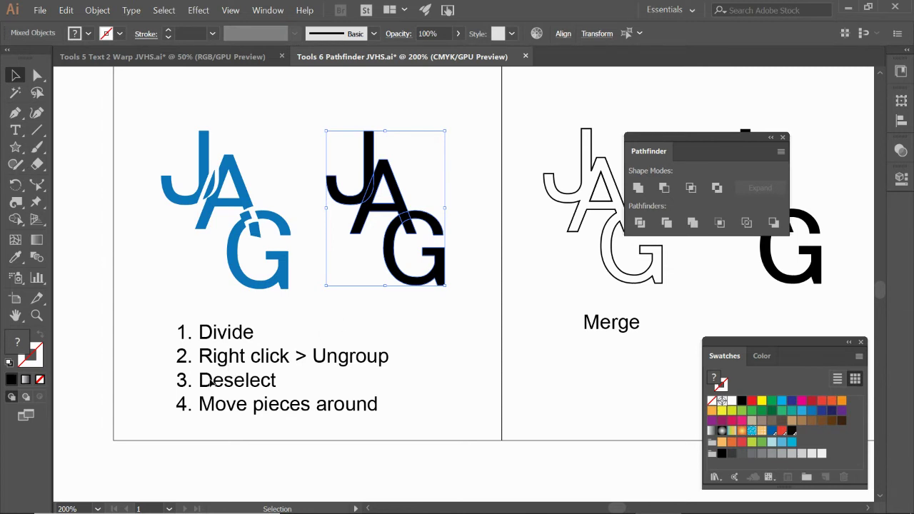
Shift the divided J piece and a G fragment slightly apart
left_click(447, 334)
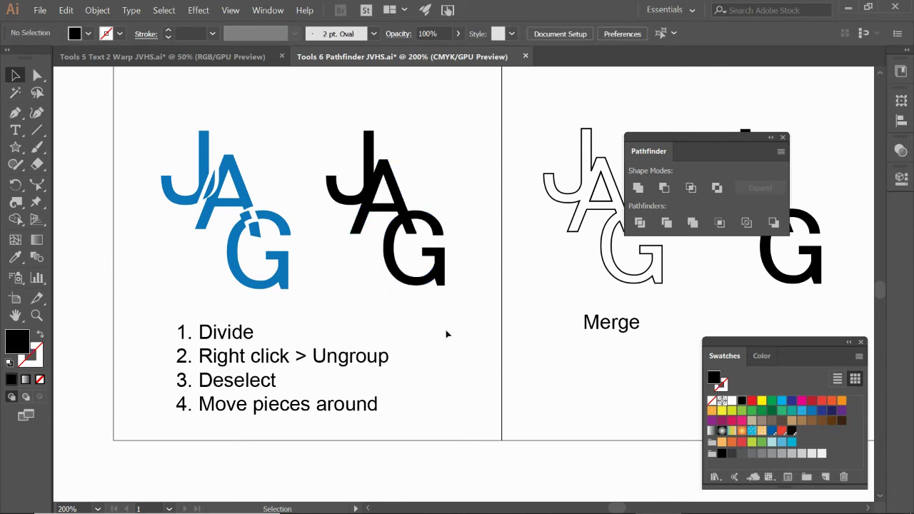
left_click_drag(379, 165, 376, 163)
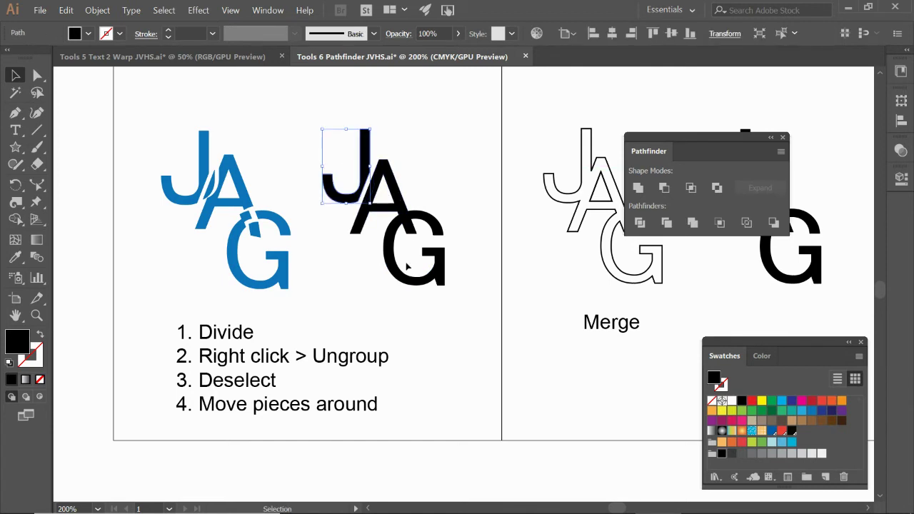
left_click(414, 242)
left_click_drag(412, 235, 362, 236)
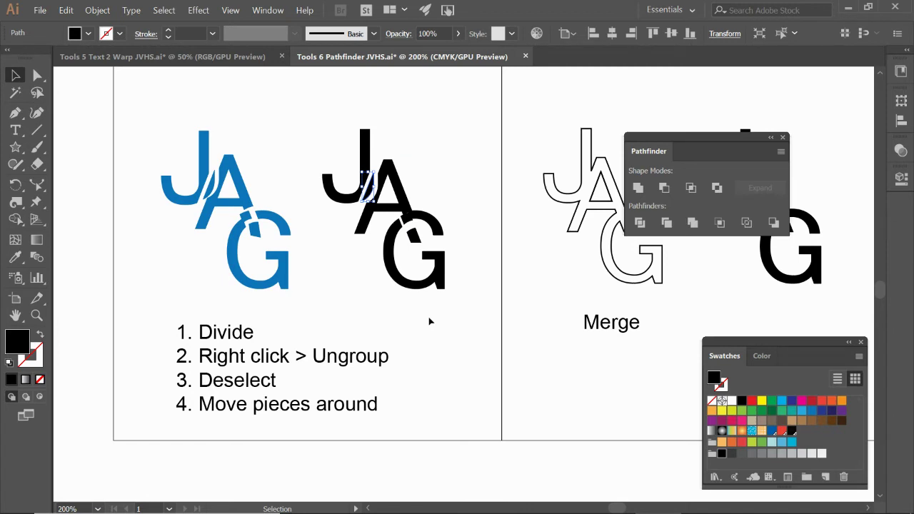
Select all the divided JAG pieces and fill them with the blue swatch
left_click_drag(327, 124, 477, 303)
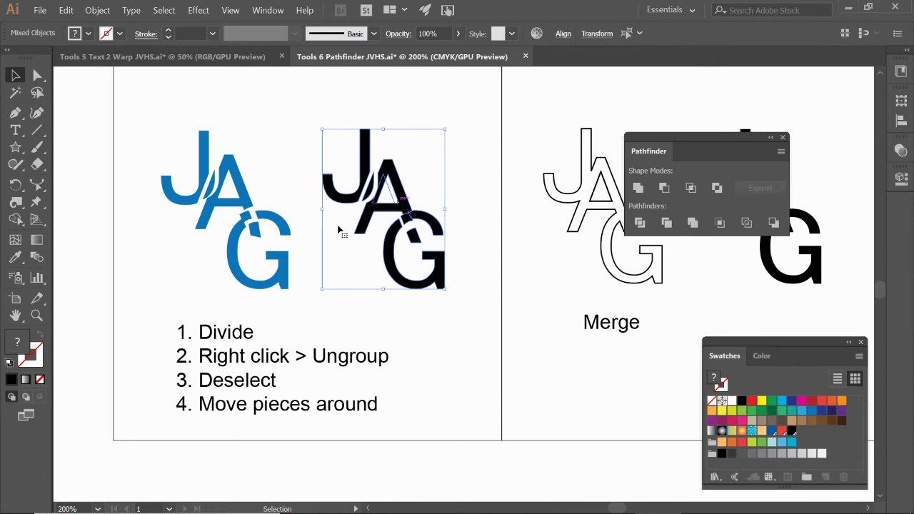
left_click(17, 342)
left_click(812, 411)
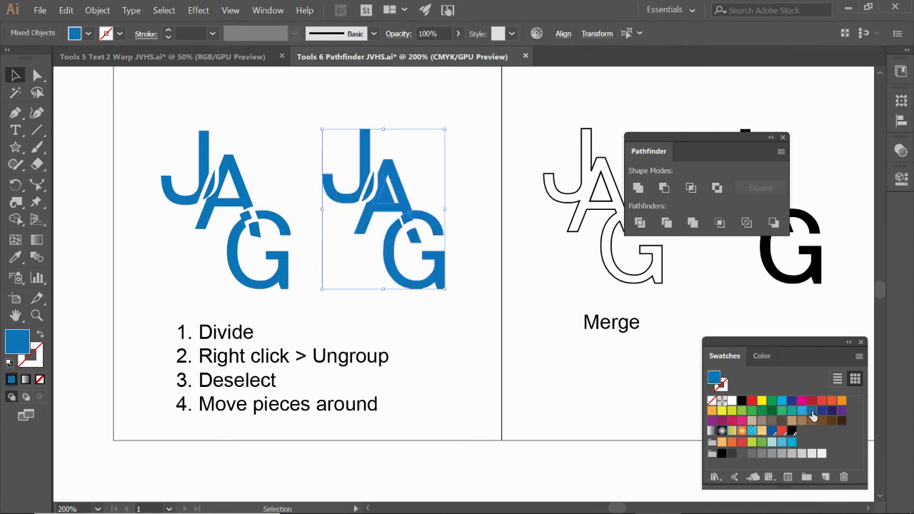
Pull the A's inner triangle out, delete it, and pan to the Merge example
left_click(459, 336)
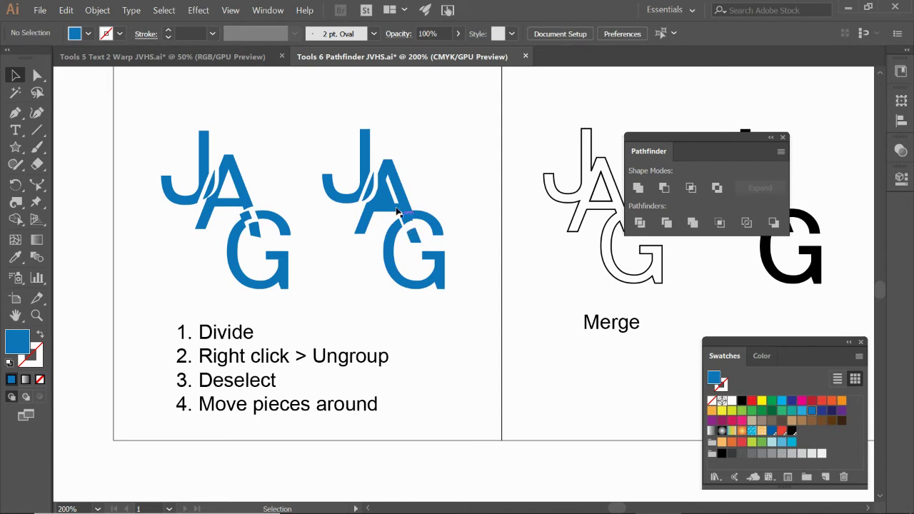
left_click_drag(386, 197, 431, 187)
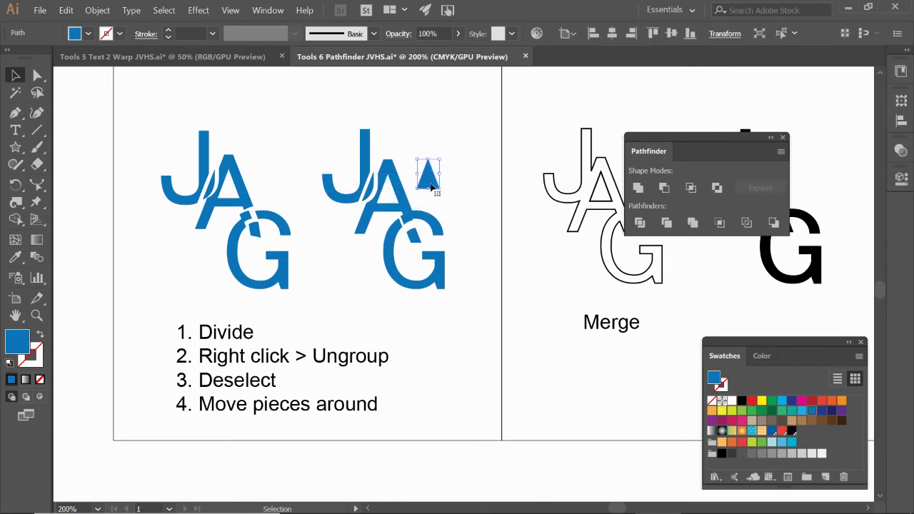
key("Delete")
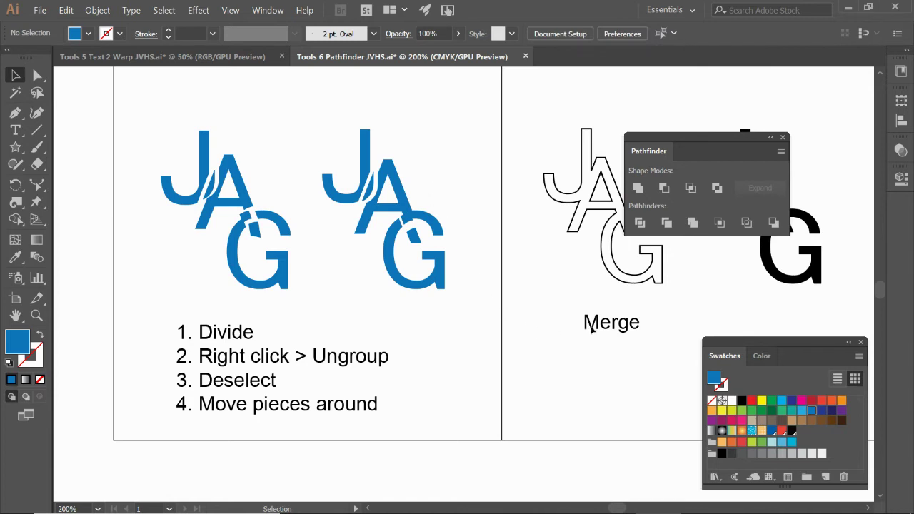
left_click_drag(593, 329, 307, 336)
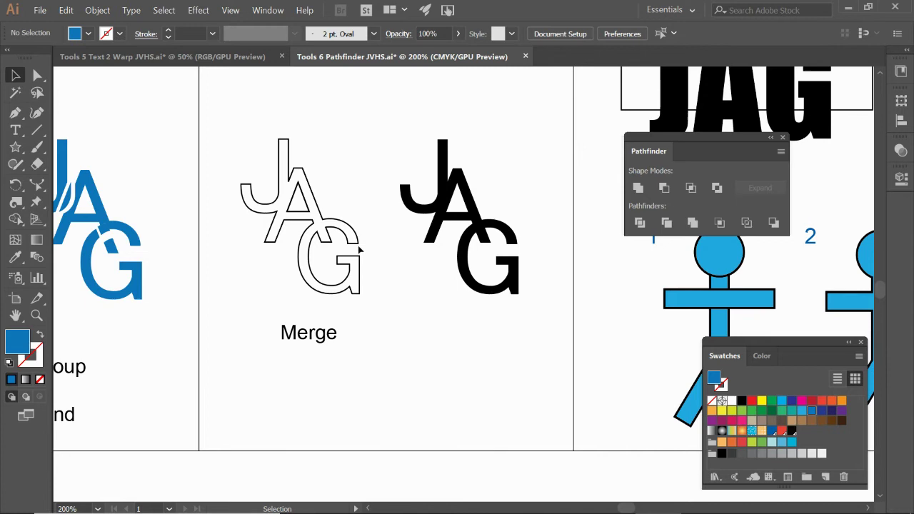
Select the black JAG beside Merge, apply Merge, and remove its fill
left_click_drag(404, 158, 496, 303)
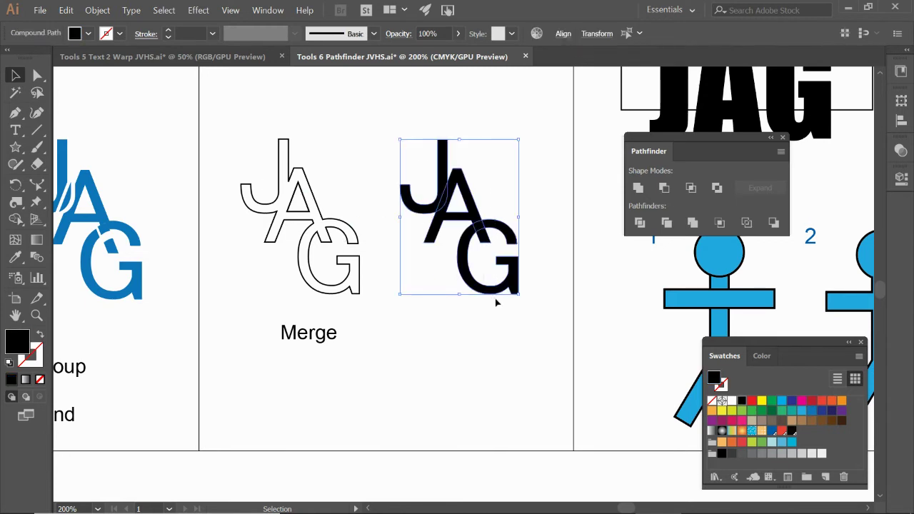
left_click(692, 223)
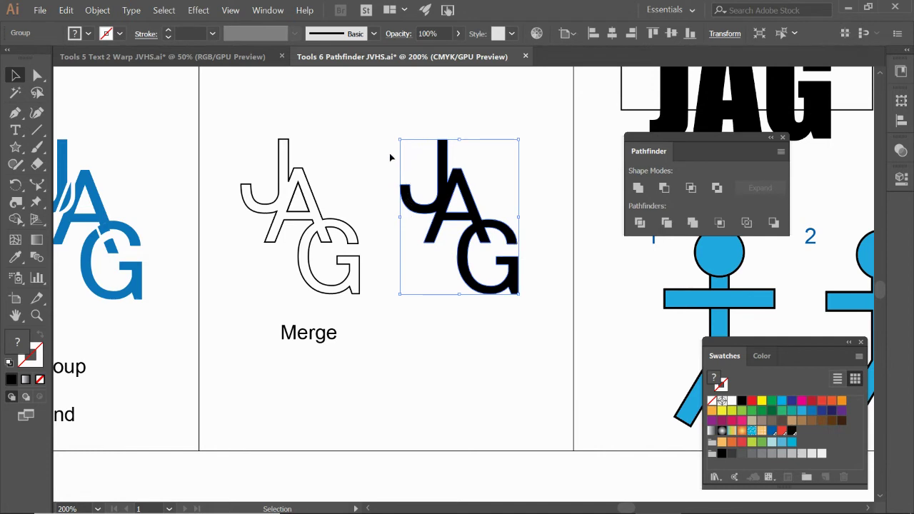
left_click(19, 340)
left_click(39, 381)
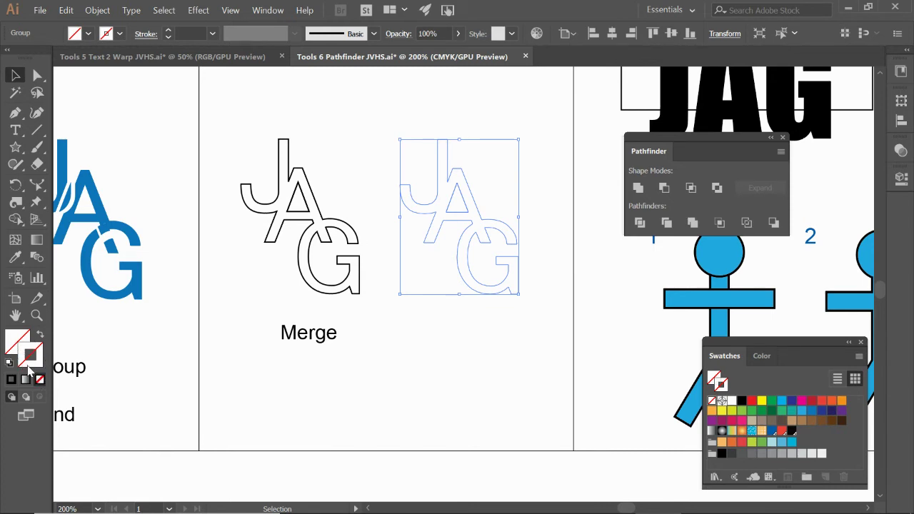
Give the merged JAG a black outline stroke and deselect it
left_click(31, 359)
left_click(743, 401)
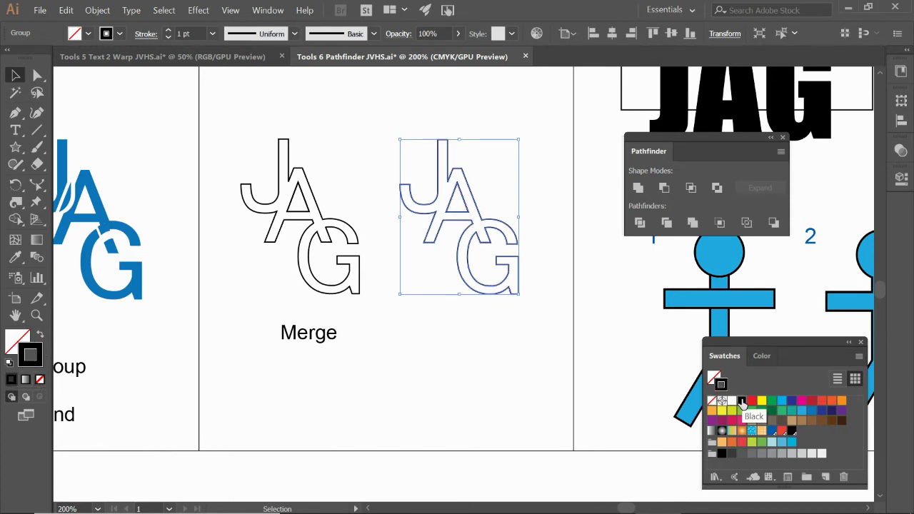
left_click(508, 331)
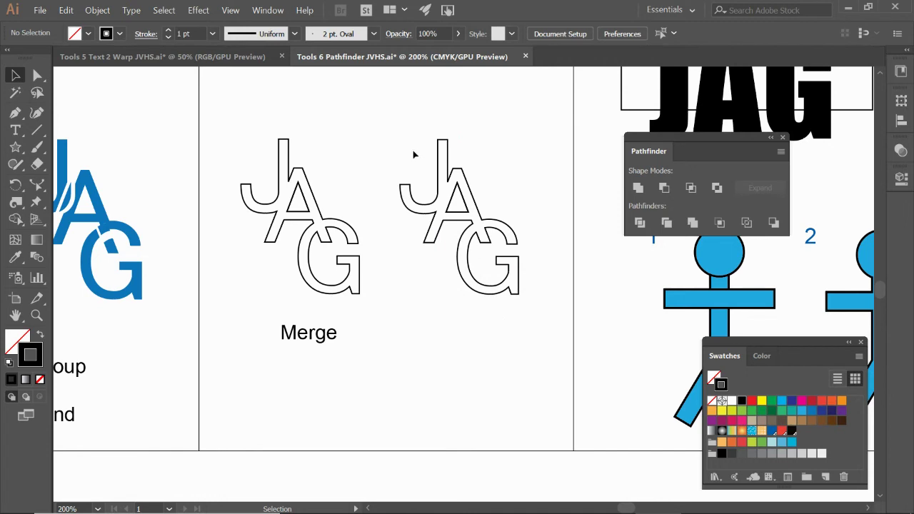
Select the outlined Merge JAG and give it a temporary yellow fill
left_click_drag(407, 150, 517, 287)
key("x")
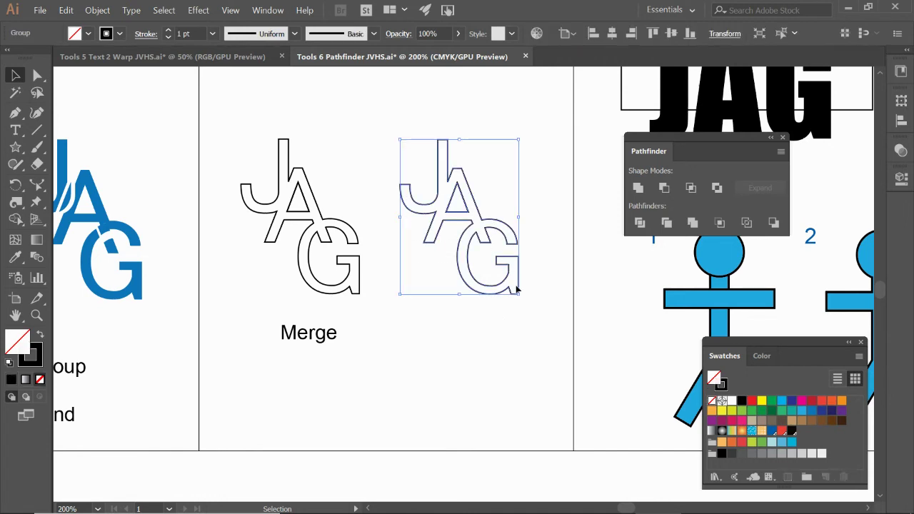
left_click(530, 347)
left_click_drag(394, 132, 542, 303)
left_click(762, 402)
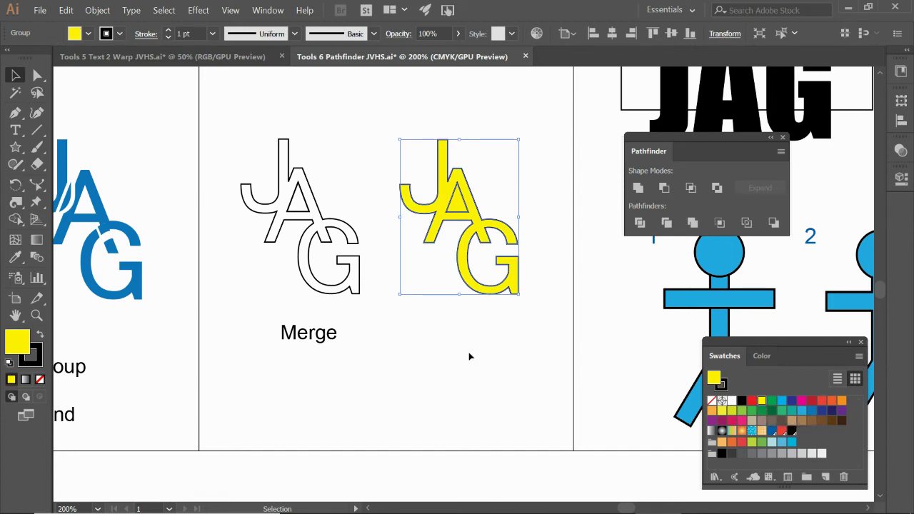
Ungroup the yellow JAG, test-pull the A's triangle, undo it, and remove the yellow fill
right_click(463, 209)
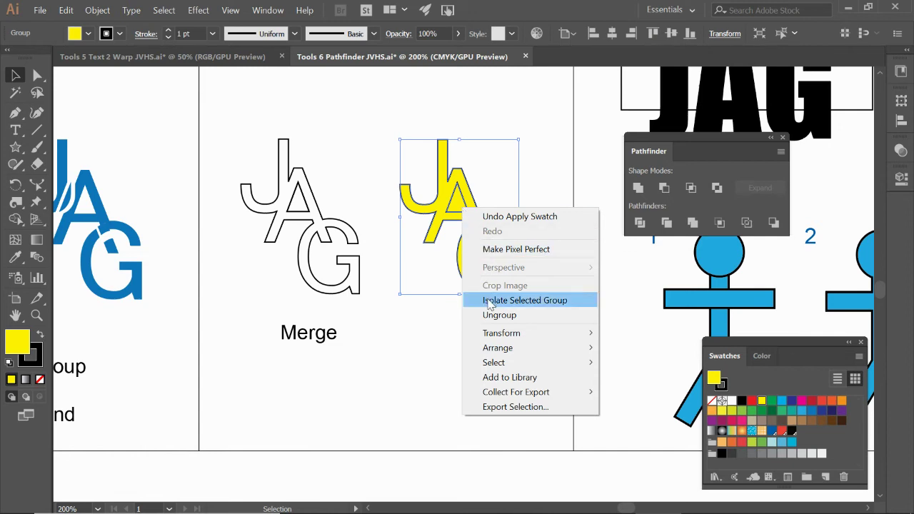
left_click(495, 315)
left_click(472, 359)
left_click(464, 211)
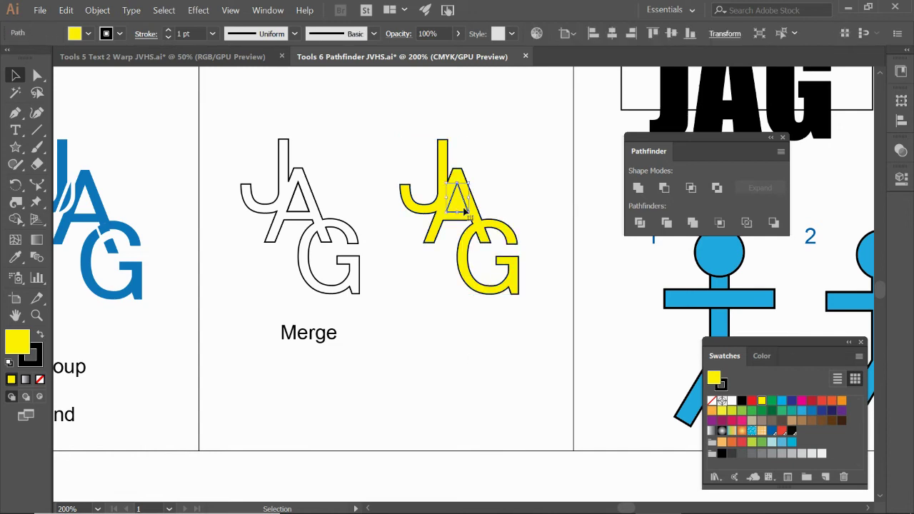
left_click_drag(464, 211, 494, 193)
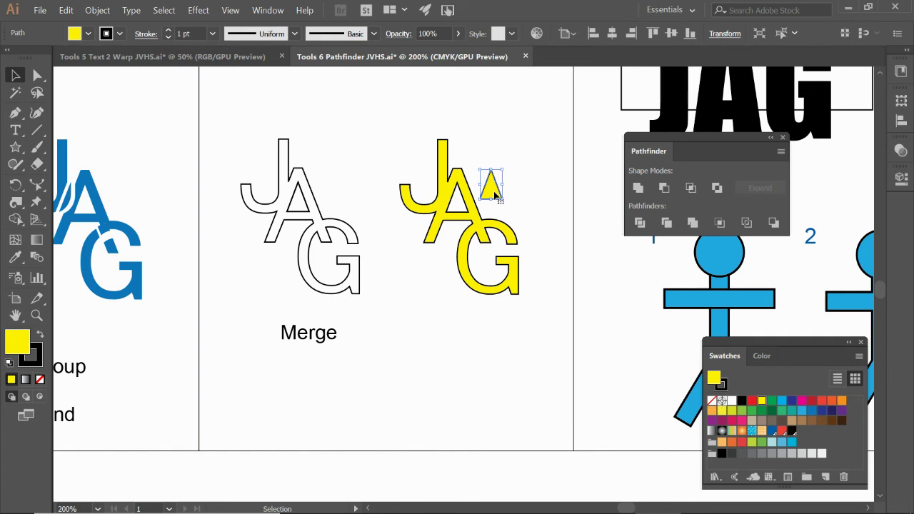
key("ctrl+z")
key("ctrl+z")
key("ctrl+z")
key("ctrl+z")
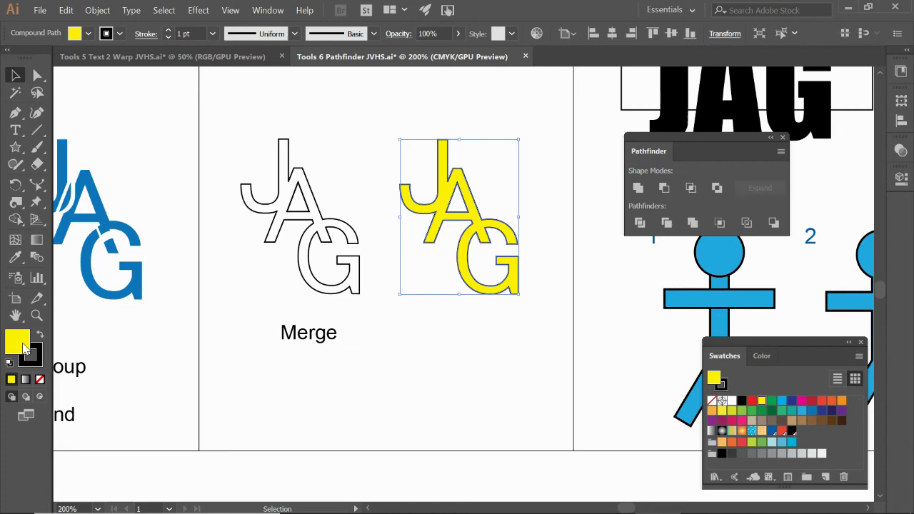
left_click(40, 380)
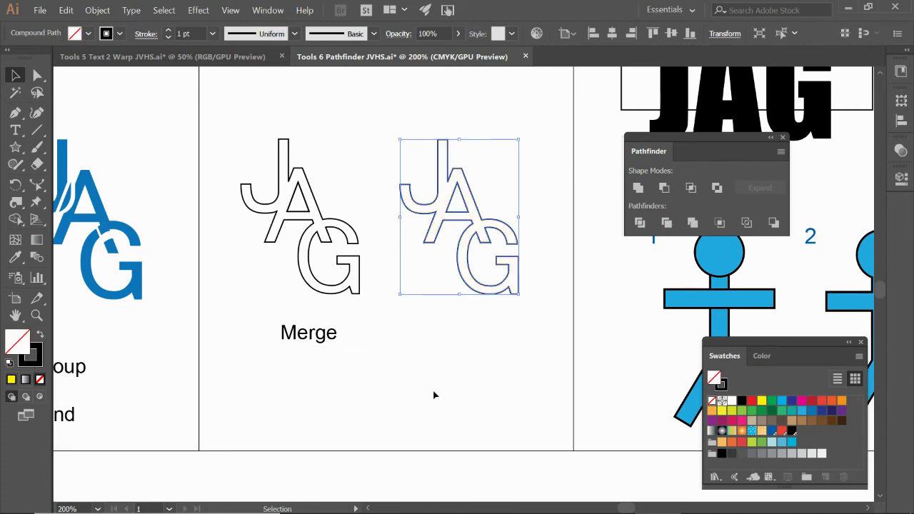
Zoom out to the whole worksheet and pan to the plus-sign, JAG and stick-figure exercises
key("ctrl+0")
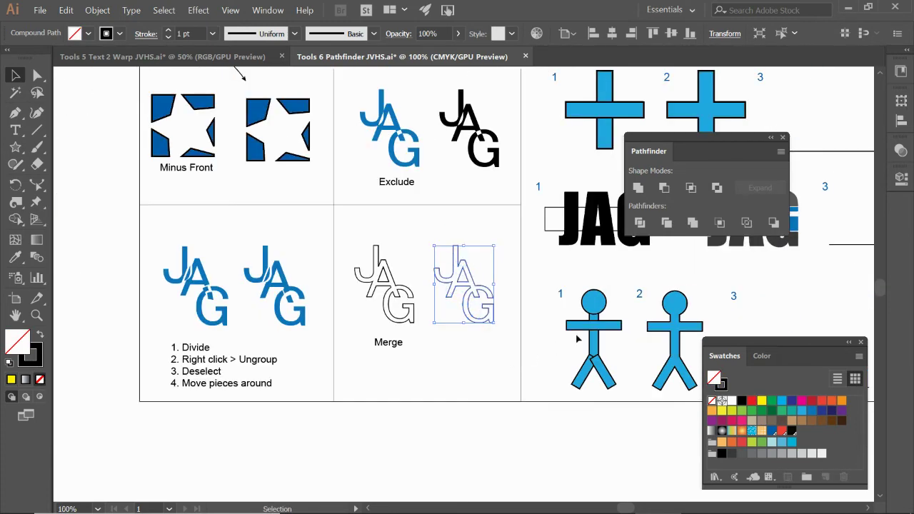
left_click_drag(506, 392, 243, 392)
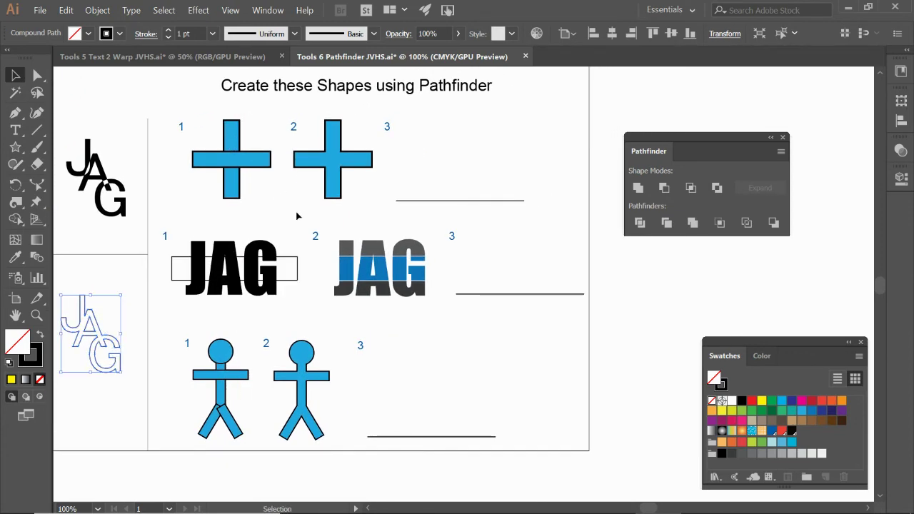
left_click(336, 165)
left_click(378, 271)
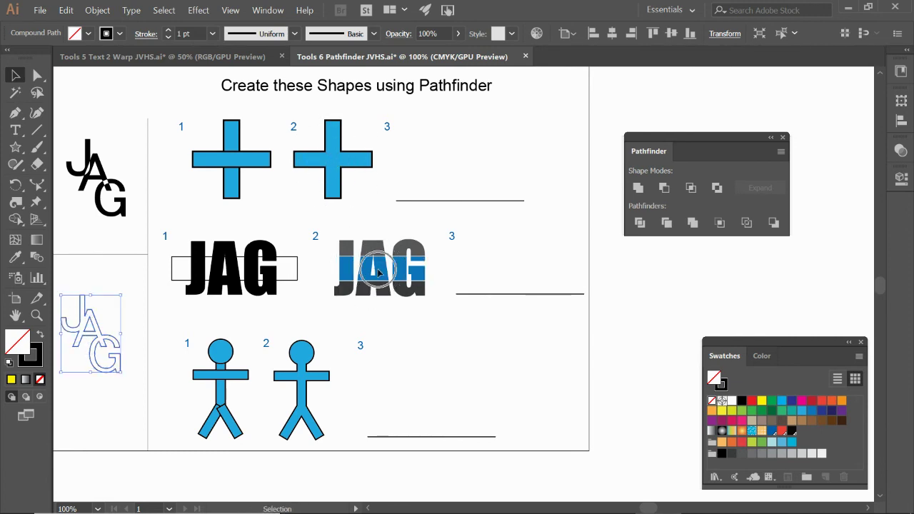
left_click(302, 401)
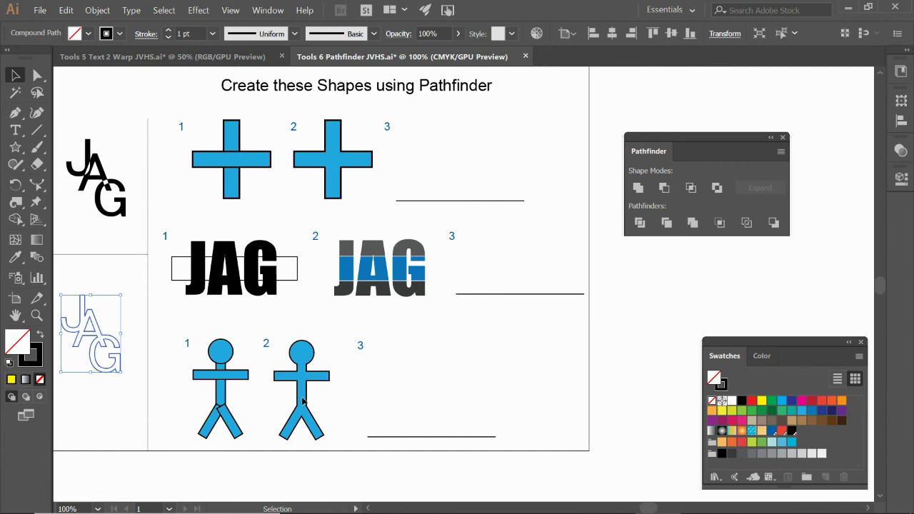
left_click(347, 402)
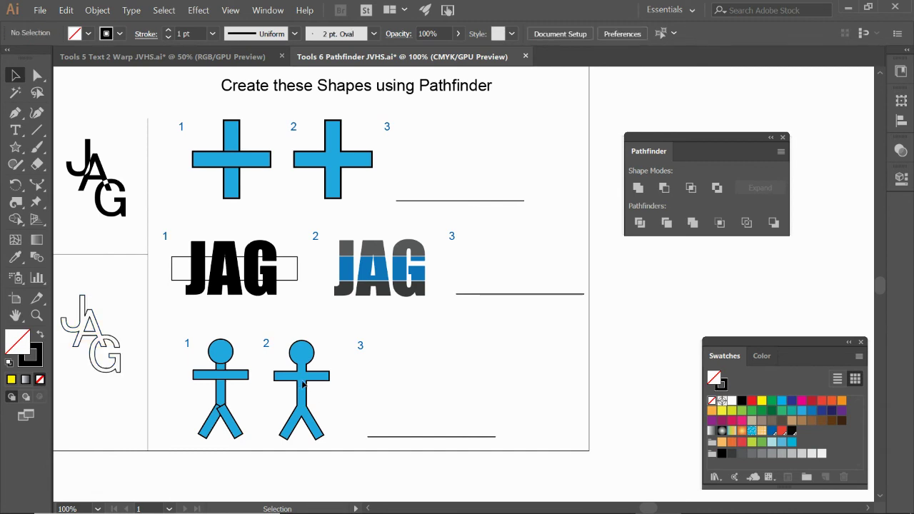
left_click(302, 384)
left_click(366, 283)
Drag the Pathfinder panel beside the plus-sign, JAG and stick-figure exercises, nudging it into place
left_click_drag(650, 171, 588, 206)
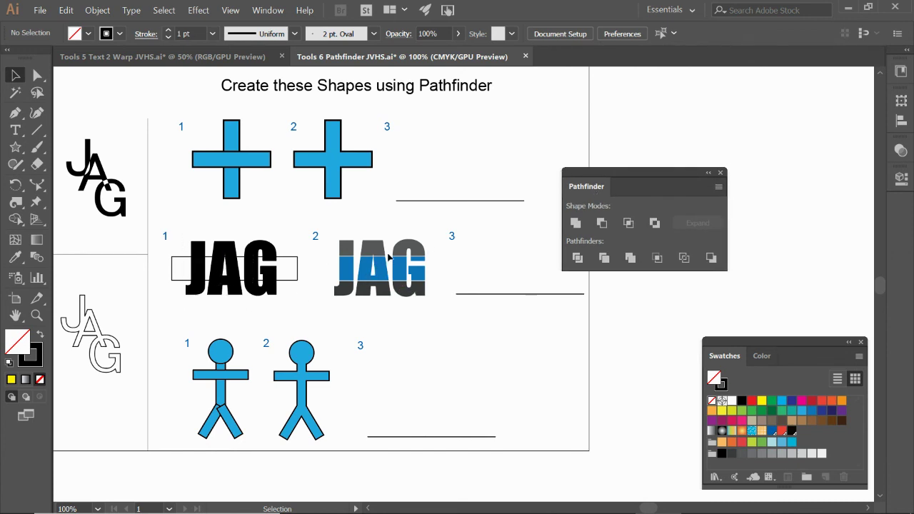
left_click_drag(596, 193, 643, 193)
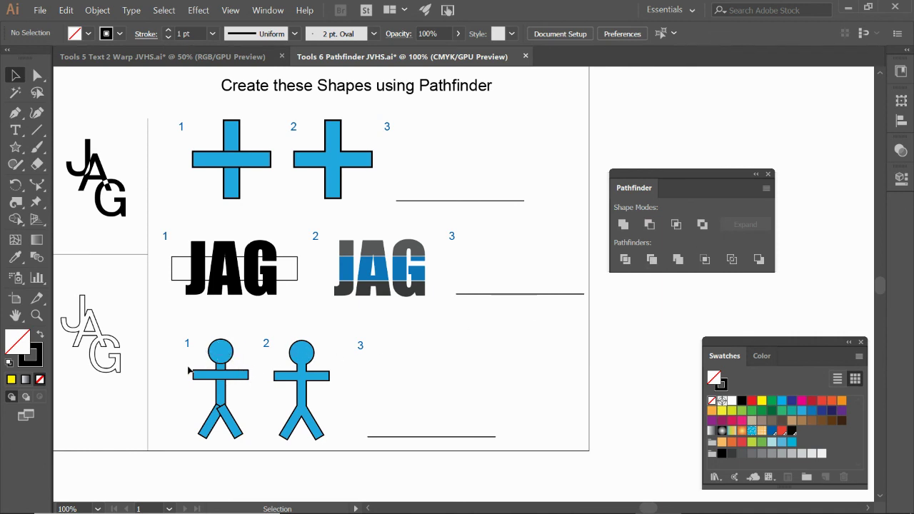
left_click_drag(620, 195, 628, 197)
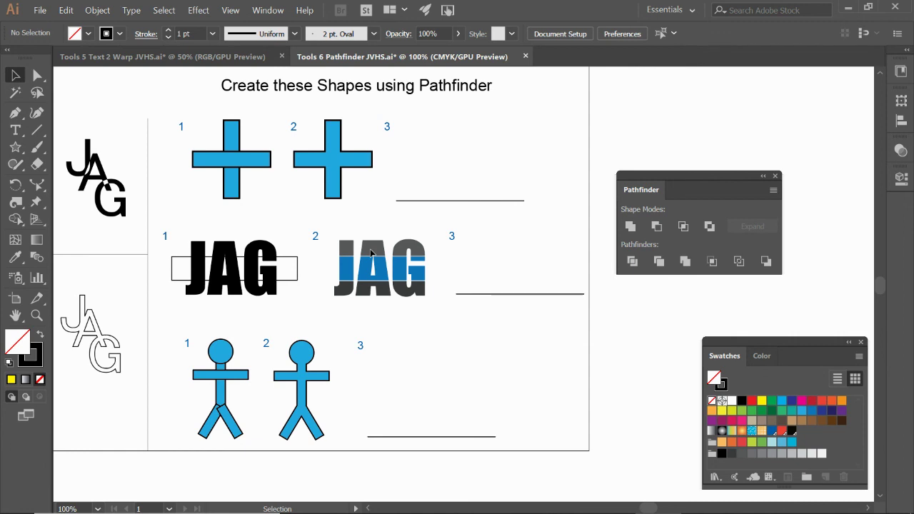
left_click_drag(634, 189, 628, 194)
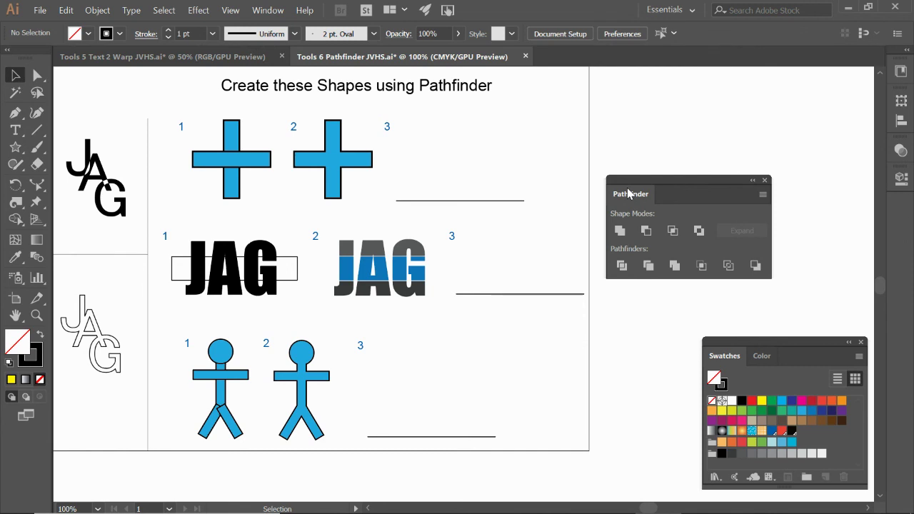